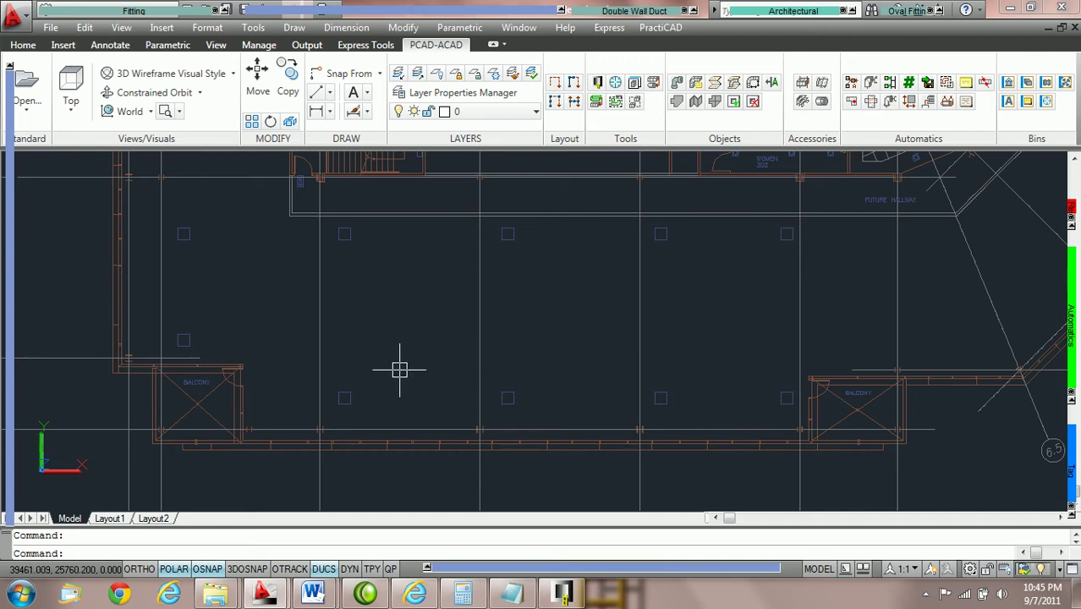
Step: Start a single-wall rectangular duct for the open floor area and set its width to 48 and depth to 24
scroll(400, 370, up, 2)
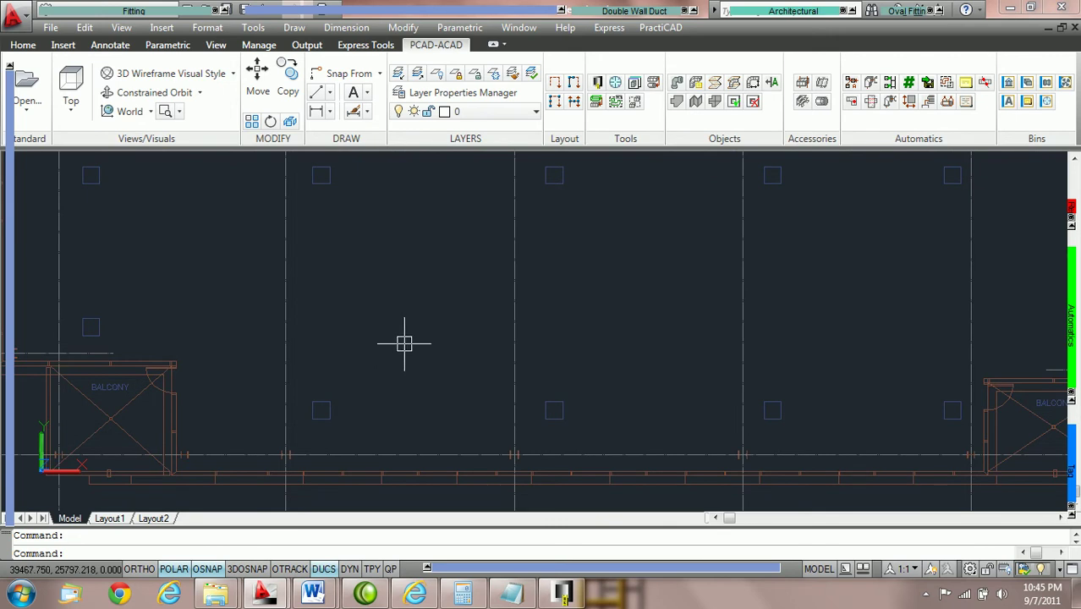
scroll(397, 347, down, 5)
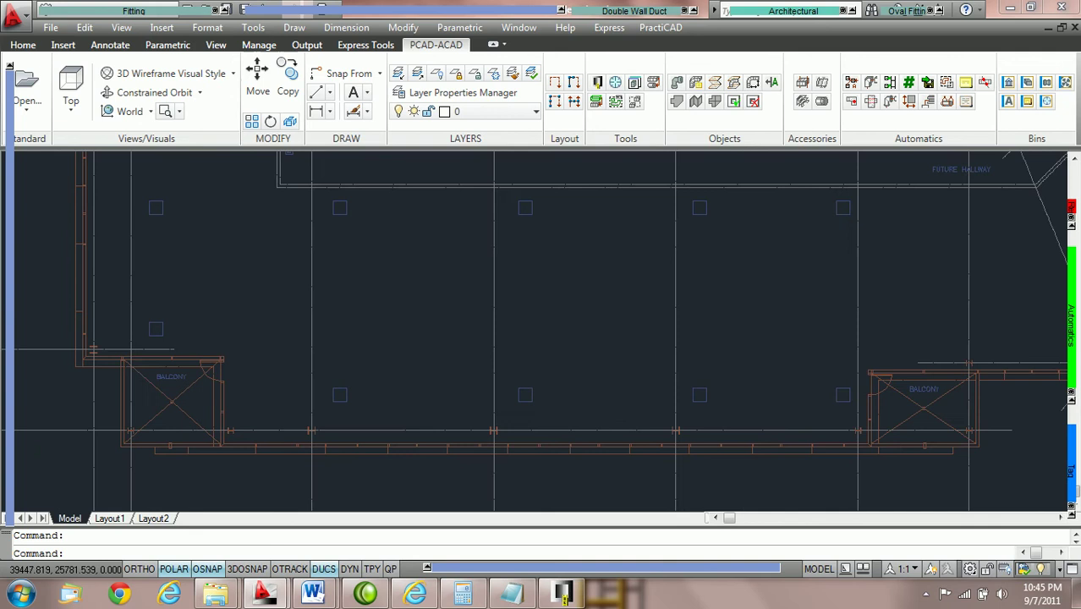
middle_drag(485, 314, 435, 388)
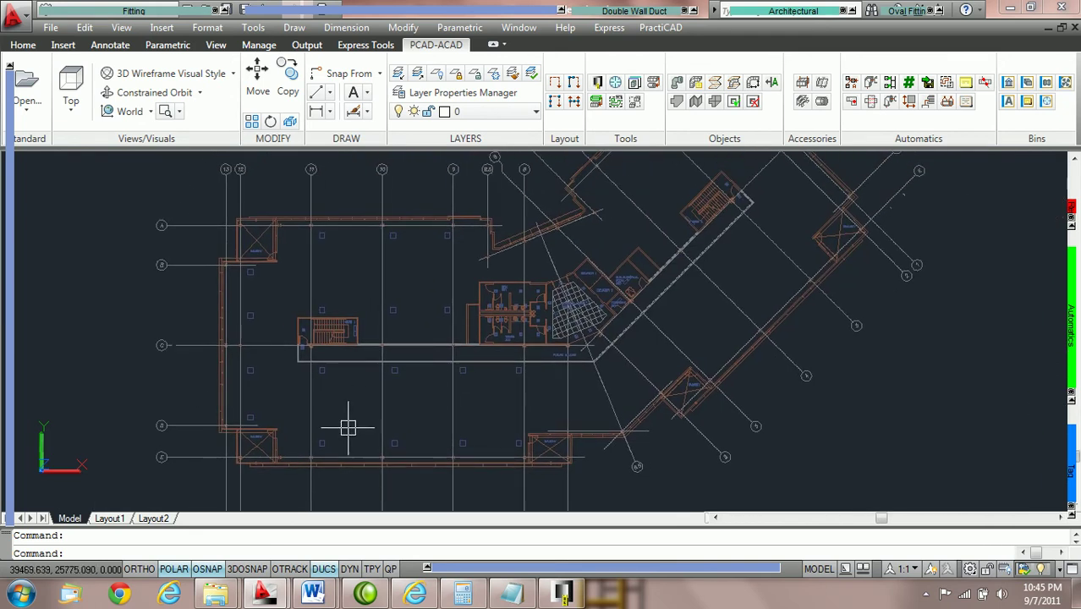
scroll(350, 427, up, 3)
scroll(350, 427, up, 3)
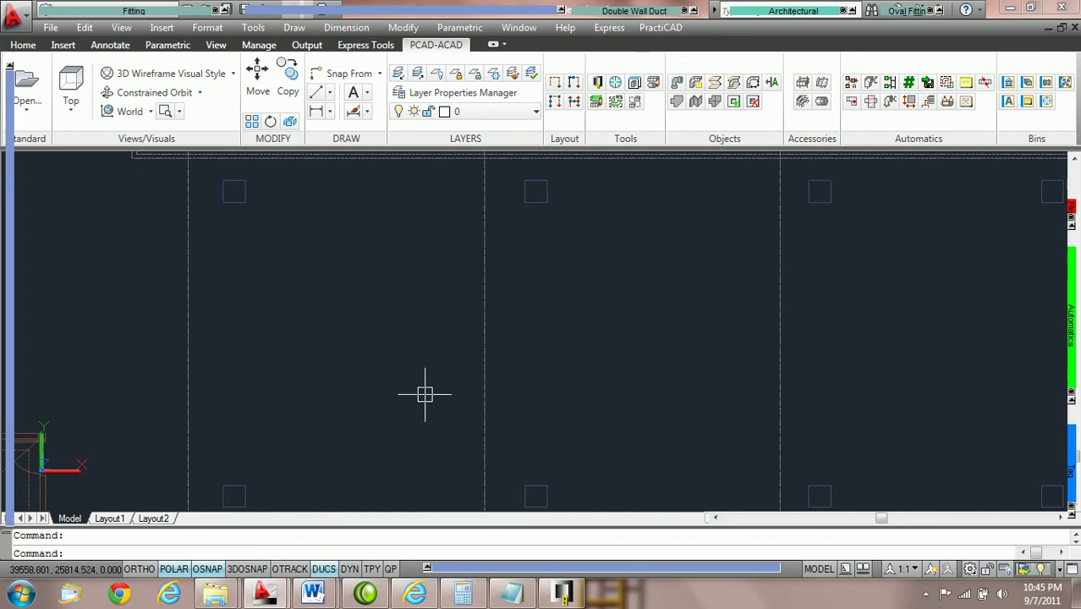
middle_drag(424, 391, 389, 393)
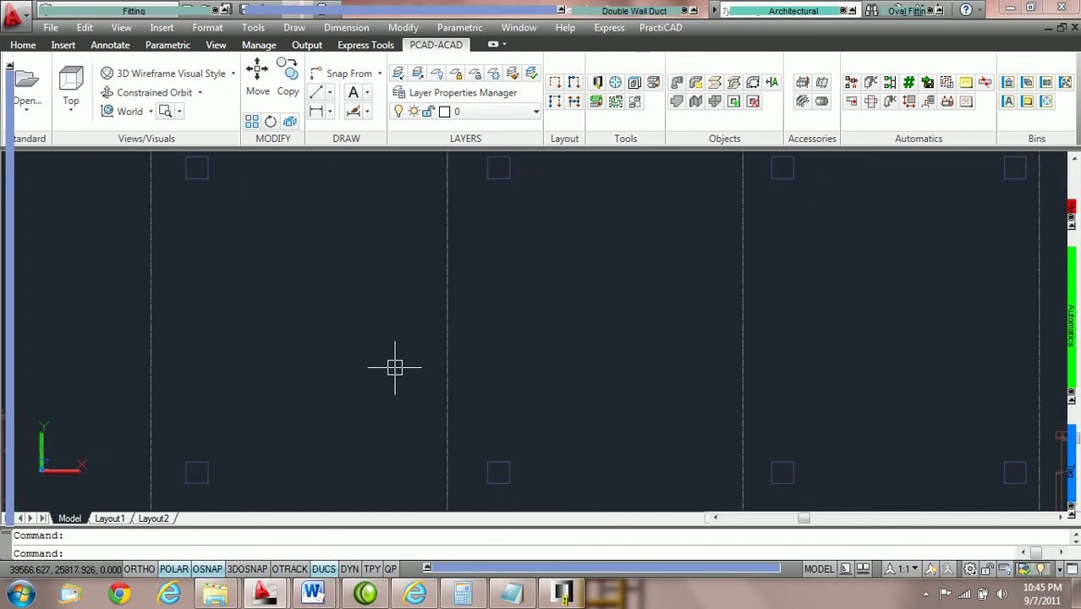
click(69, 19)
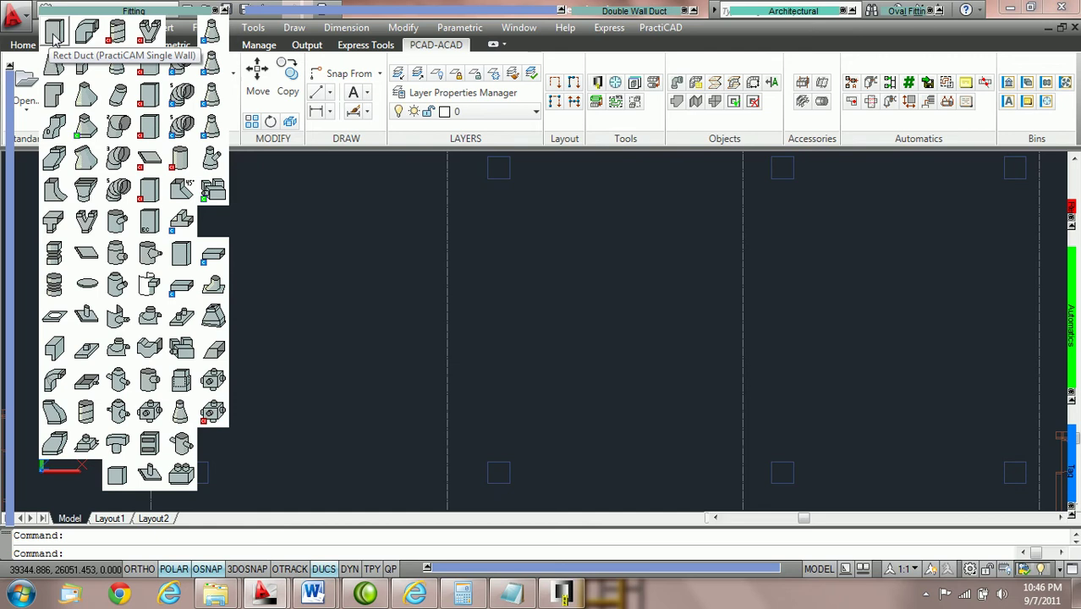
click(53, 34)
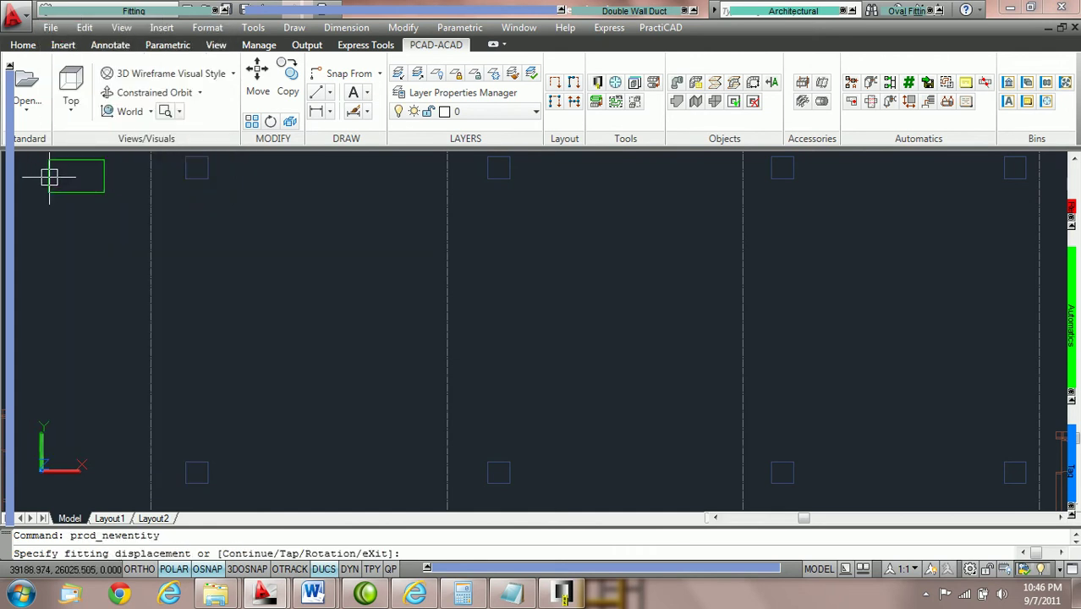
mouse_move(5, 230)
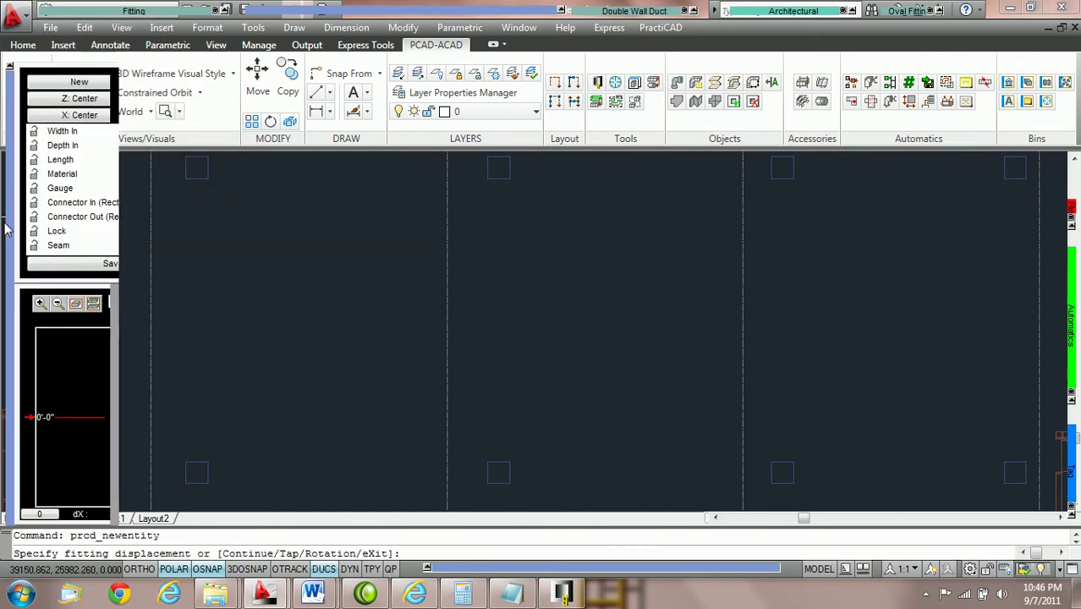
click(174, 131)
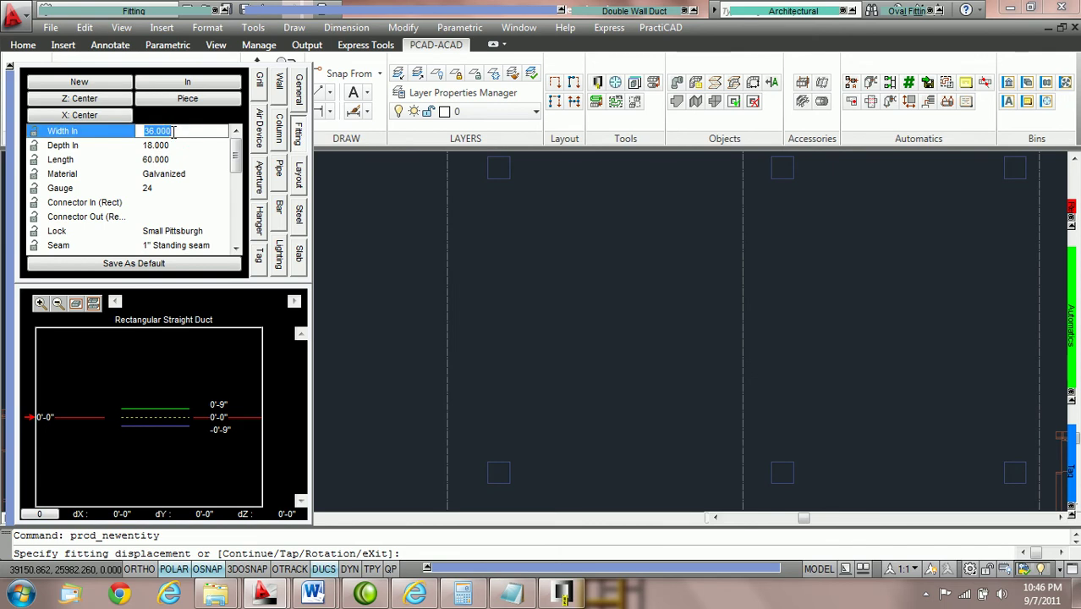
text(48)
key(Tab)
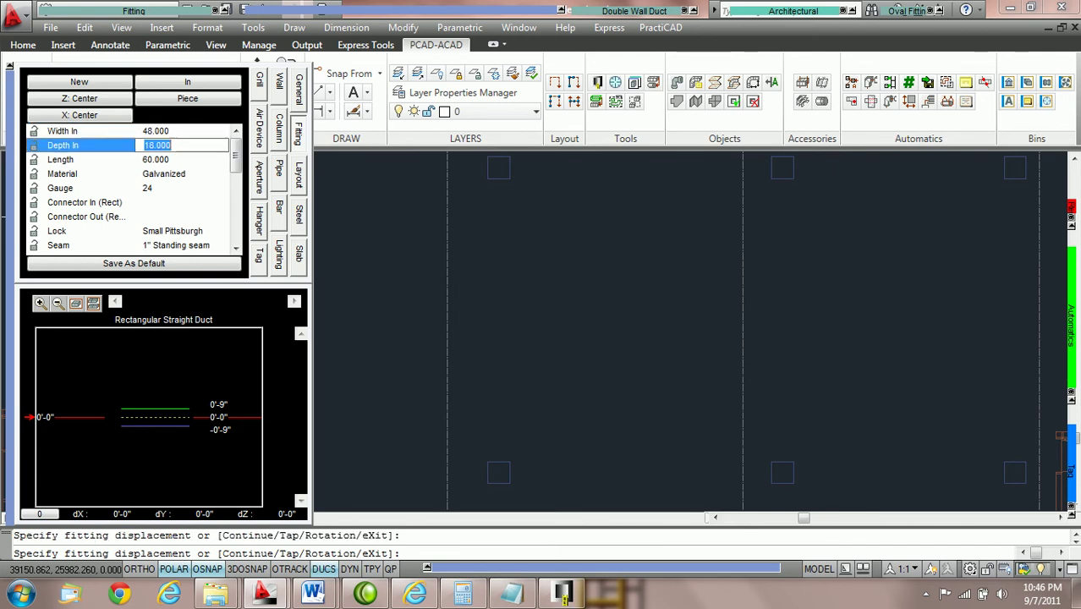
text(24)
key(Tab)
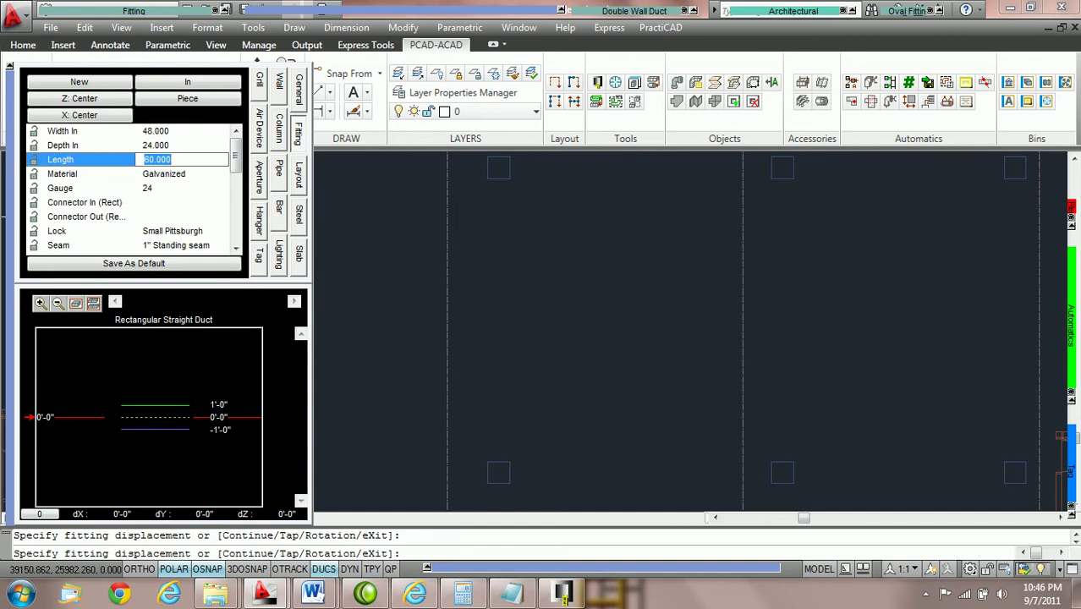
Step: Set the bottom elevation of the rectangular duct to 10'
click(225, 429)
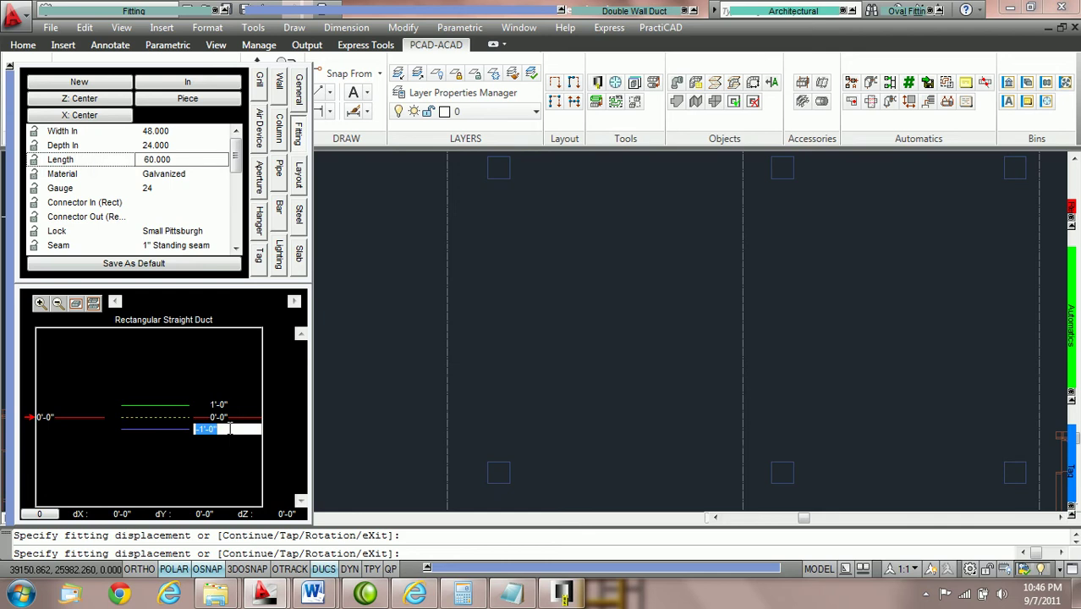
text(10')
key(Return)
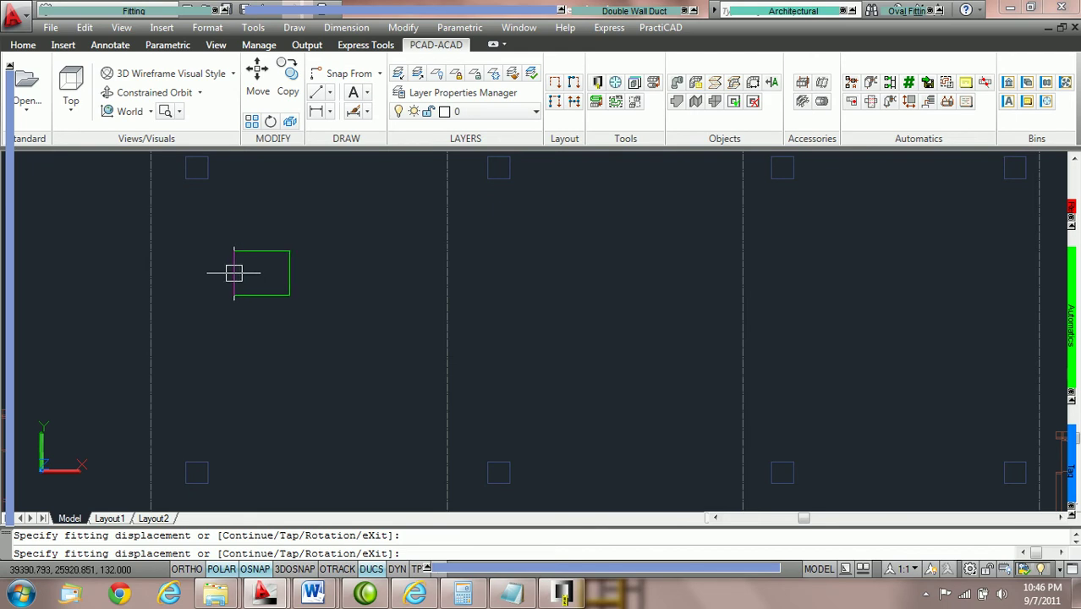
Step: Place one horizontal duct in the upper part of the left bay at 0° rotation, using the Piece placement method
click(234, 272)
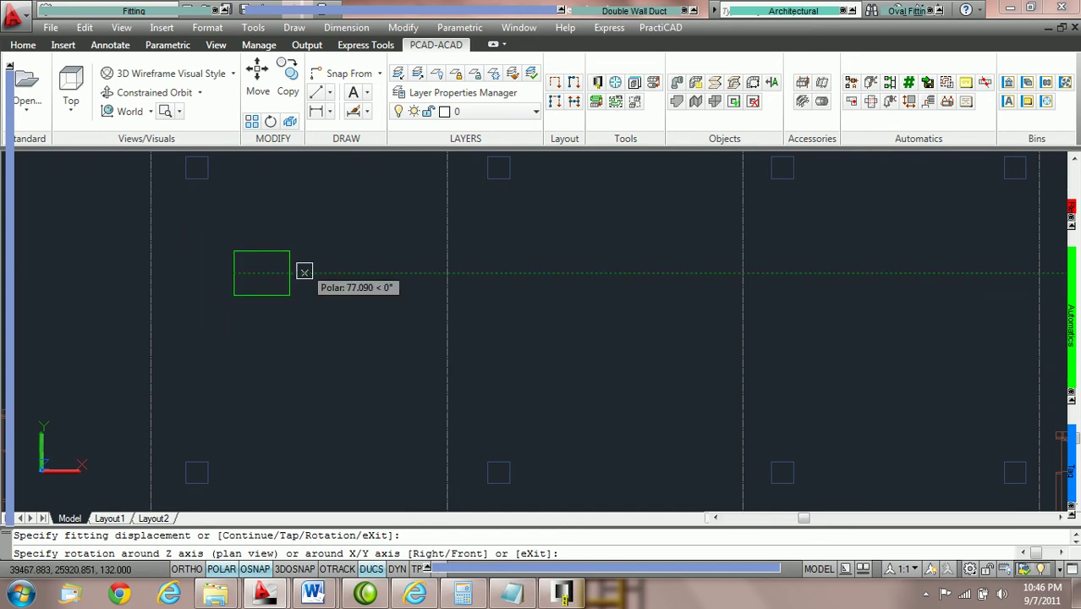
click(305, 270)
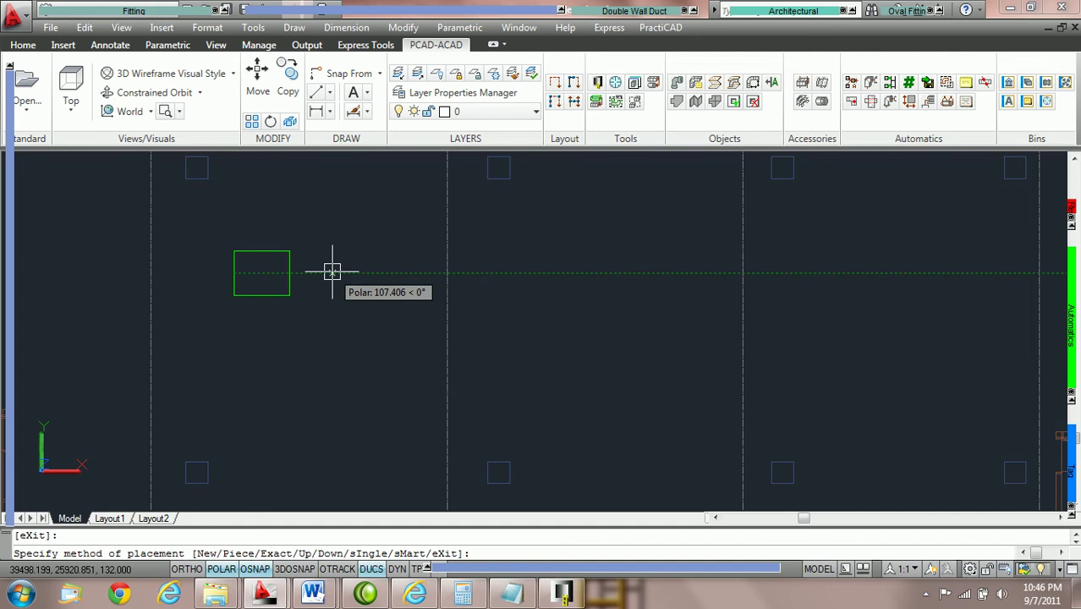
text(p)
key(Return)
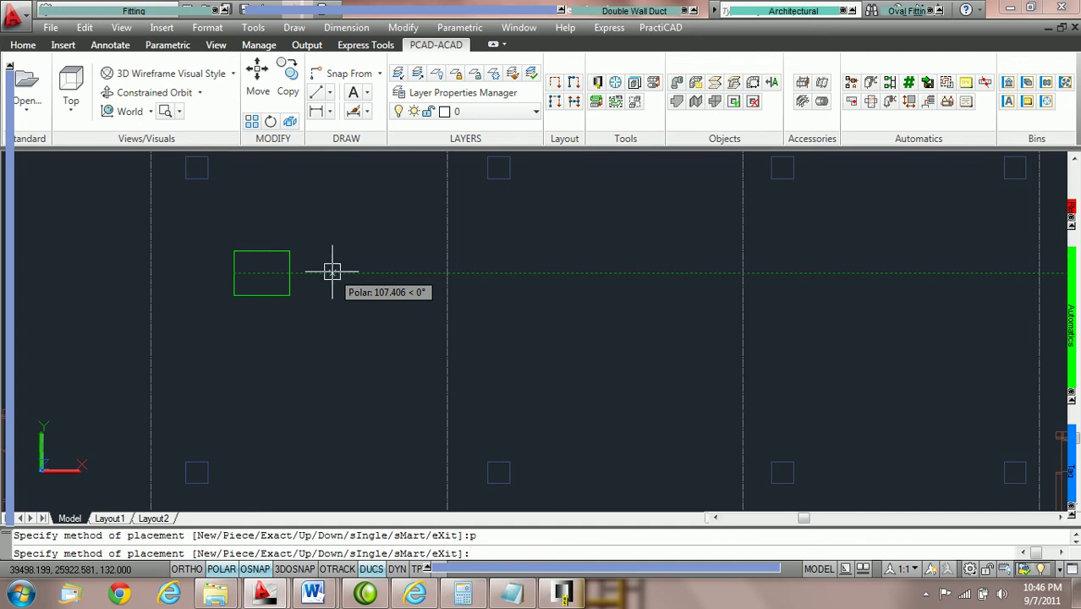
click(332, 272)
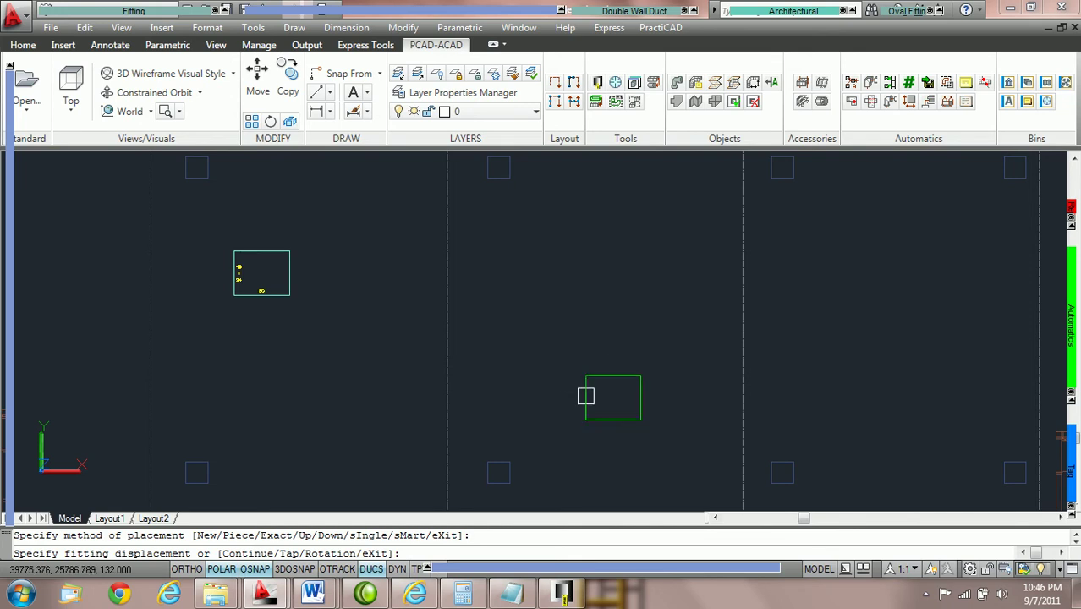
Step: Place a second duct in the lower part of the middle bay, rotated to 270° so it runs vertically
click(588, 394)
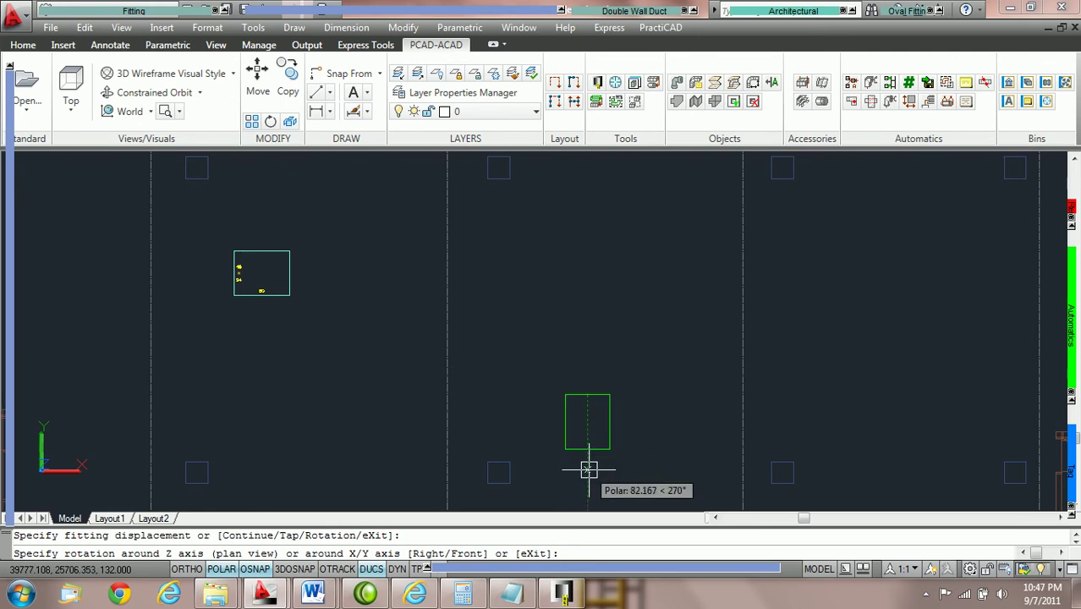
click(588, 469)
click(588, 468)
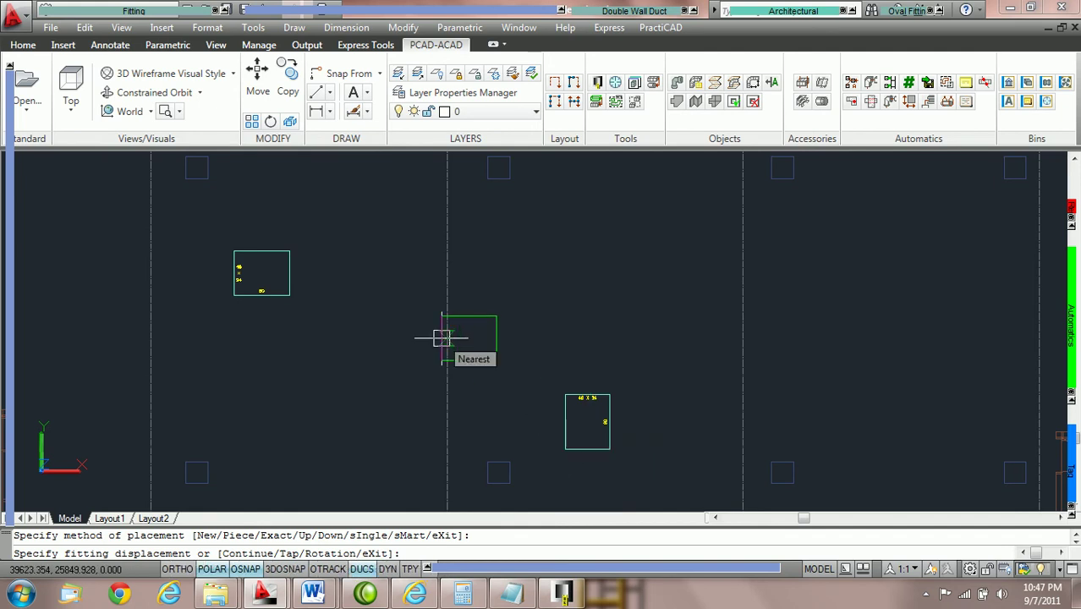
Step: Start a single-wall radius elbow and attach its inlet to the right end of the horizontal duct
click(118, 10)
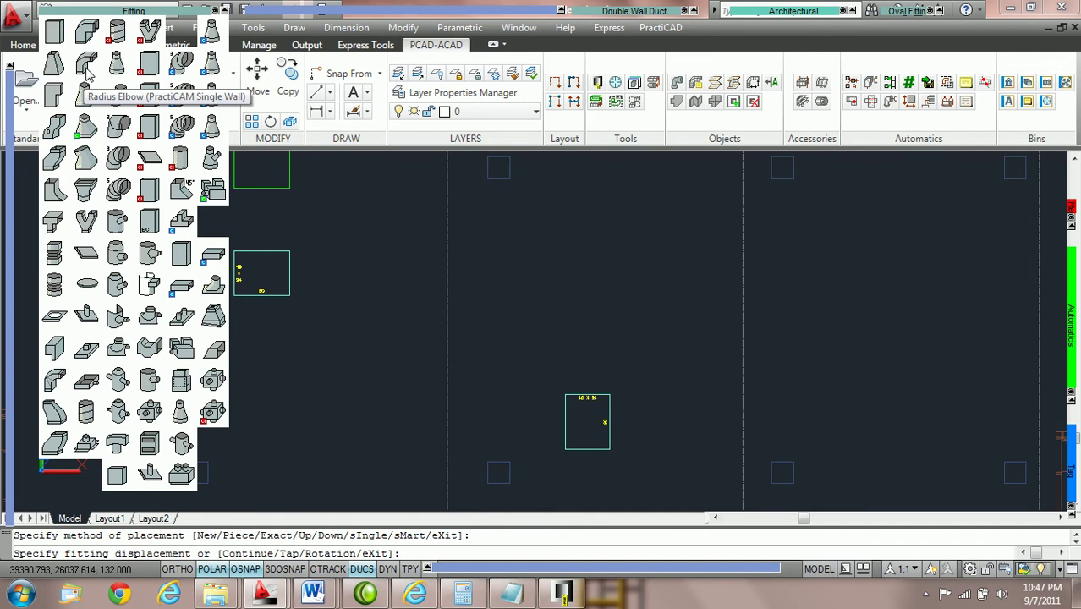
click(88, 74)
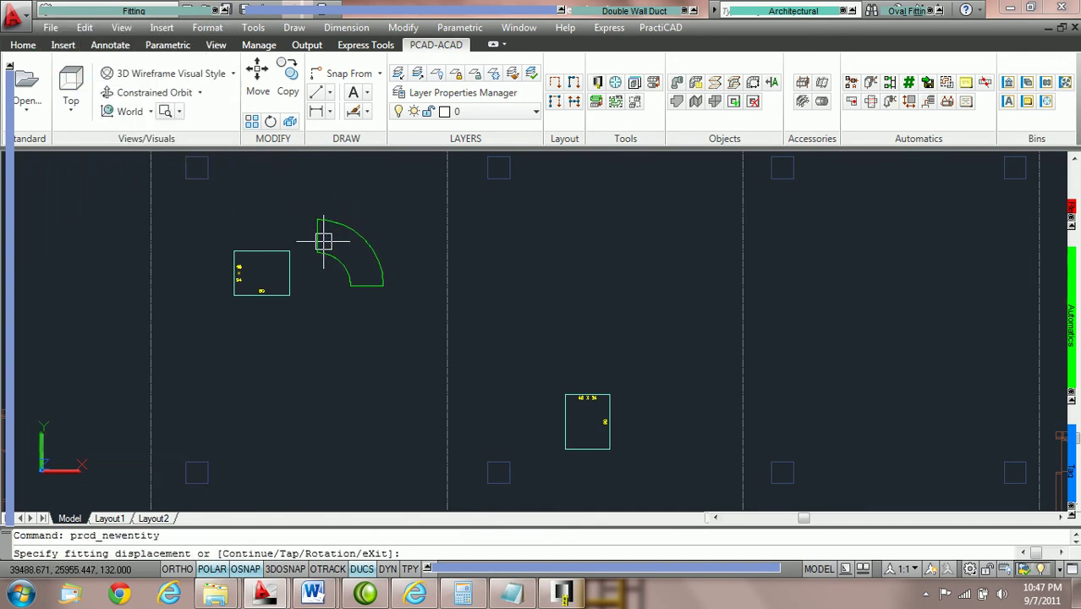
scroll(308, 280, up, 1)
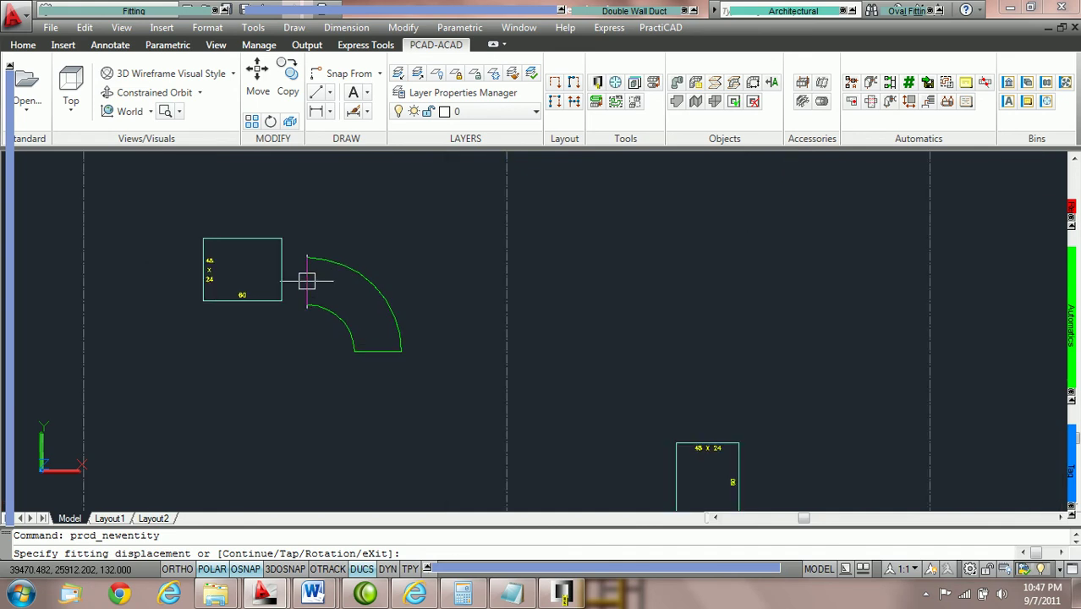
middle_drag(333, 271, 297, 224)
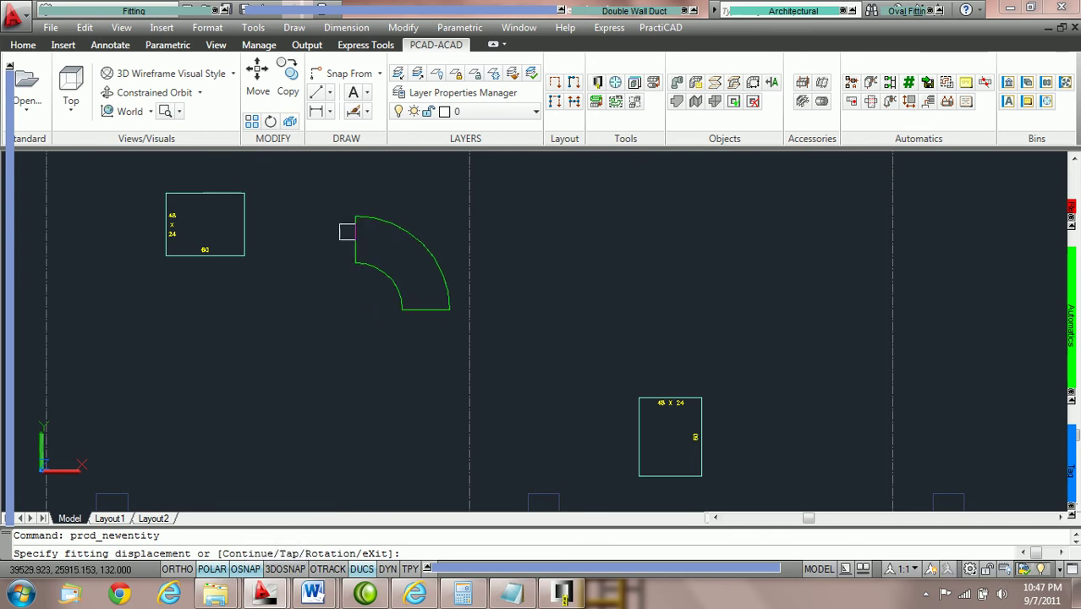
click(244, 224)
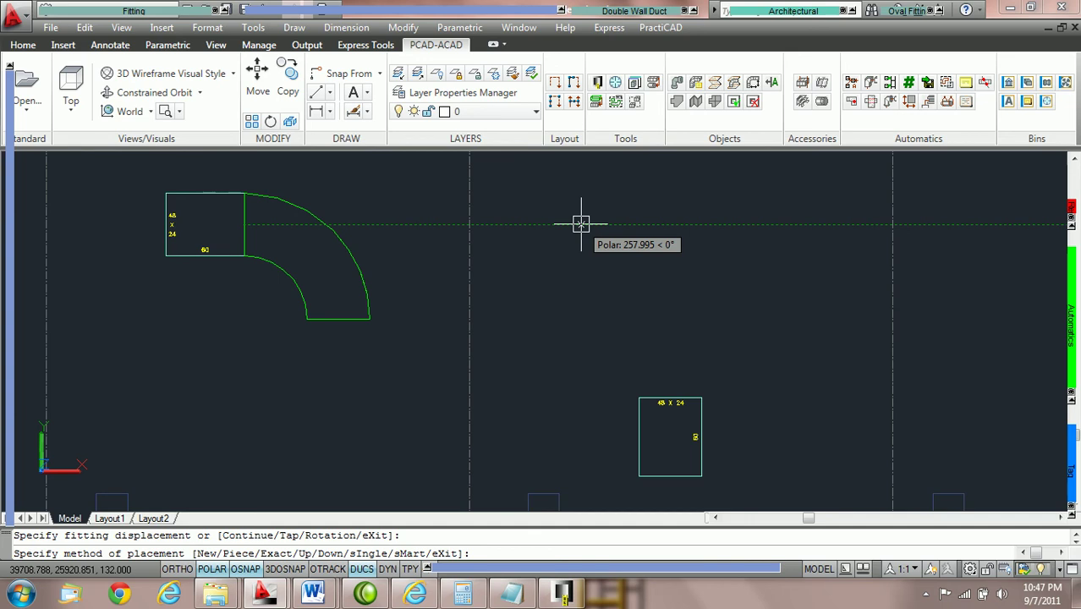
Step: Use Exact placement to extend the elbow run horizontally and down to the top end of the vertical duct
text(e)
key(Return)
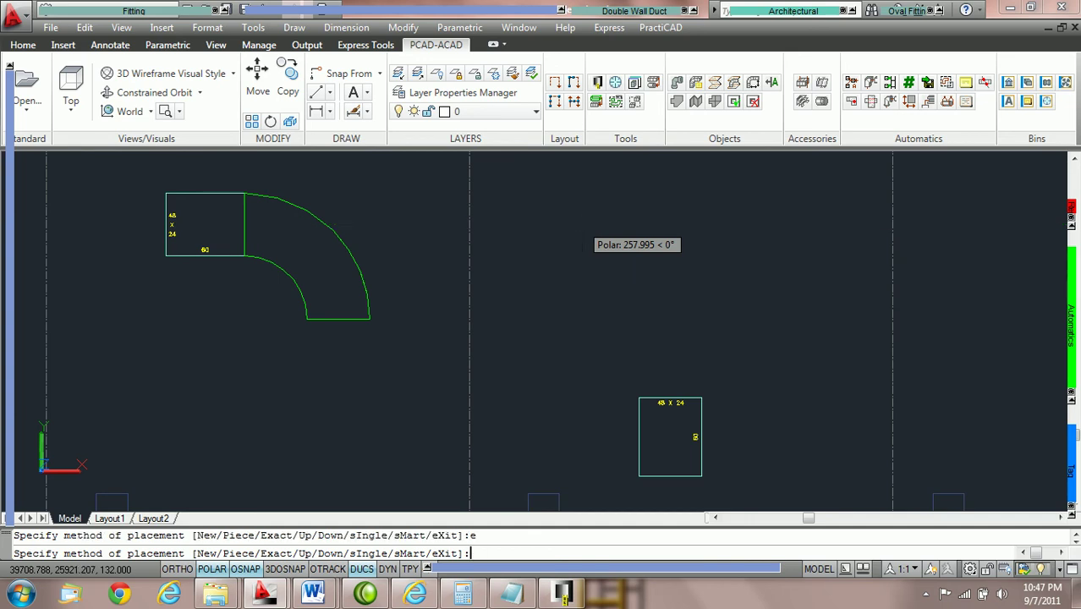
click(581, 225)
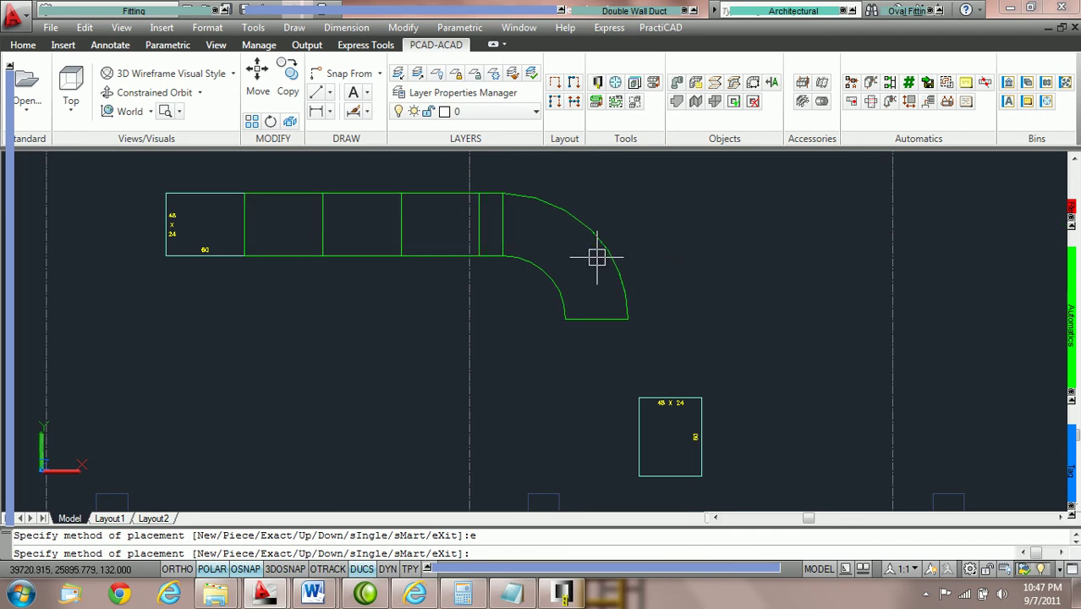
click(670, 397)
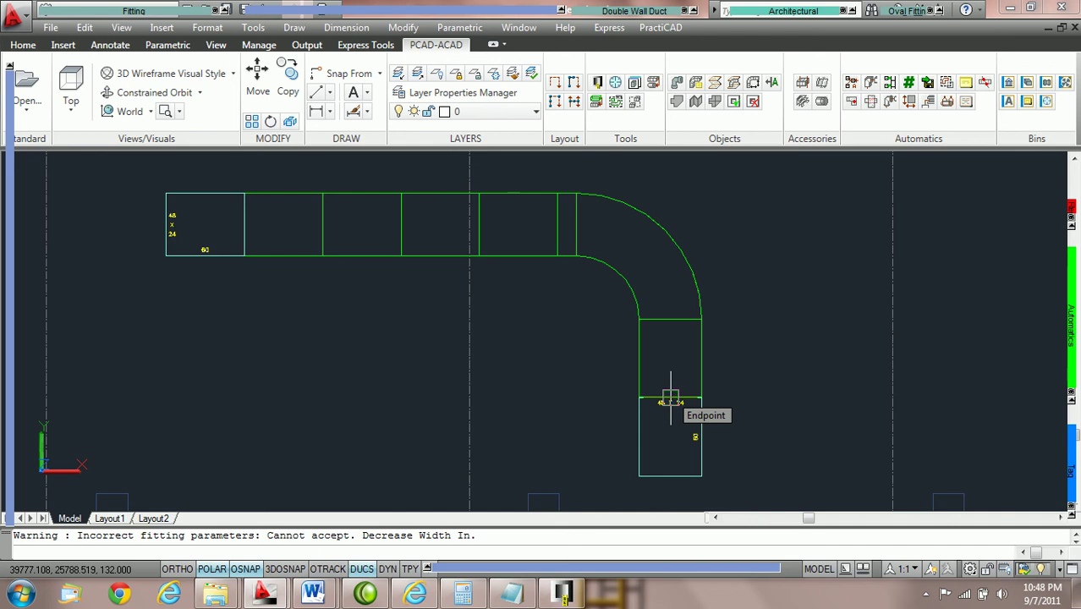
Step: Preview the connecting run with the sMart placement method and return it to Exact
text(m)
key(Return)
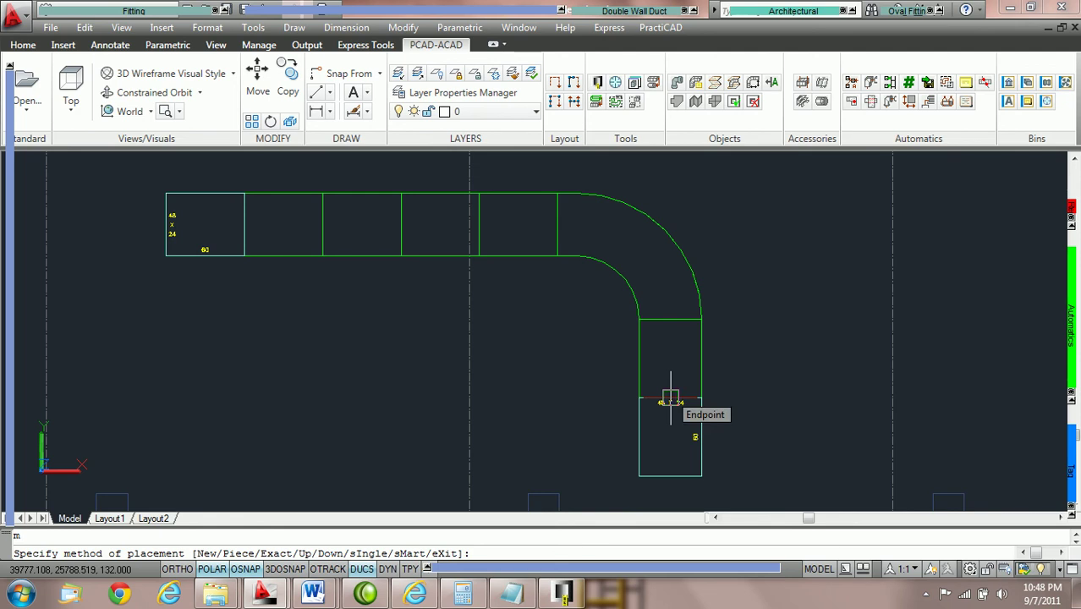
text(e)
key(Return)
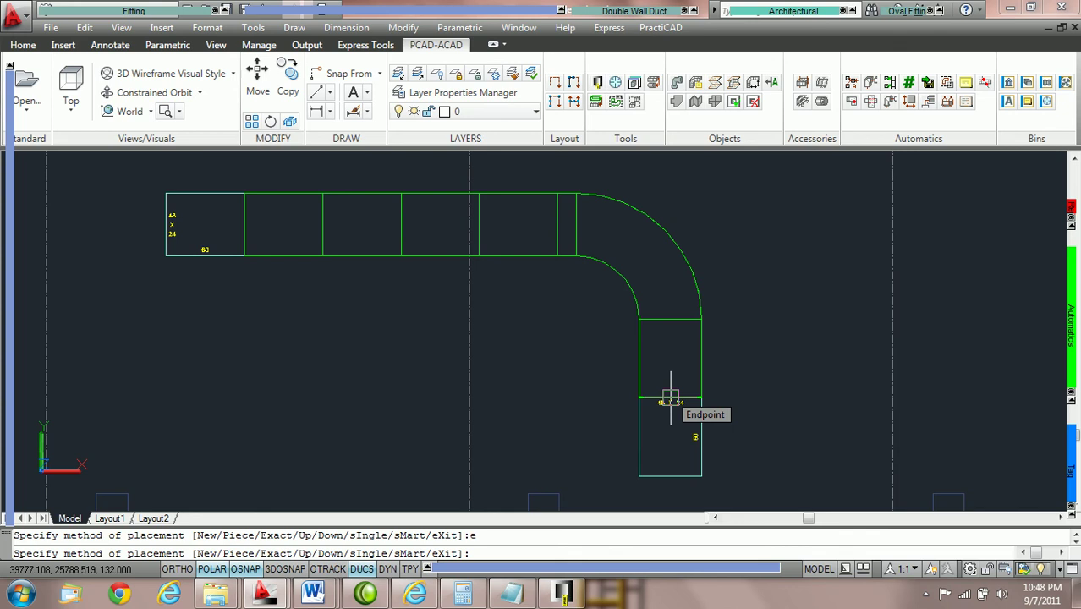
Step: Preview the connecting run with the sMart placement method and with the Up method
text(m)
key(Return)
text(u)
key(Return)
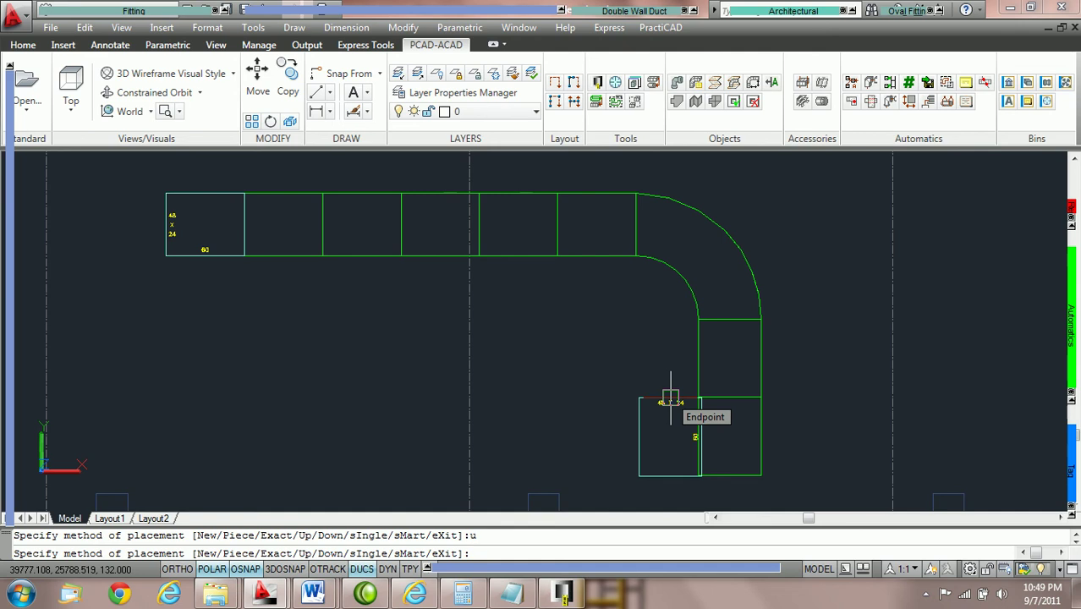
Step: Set the run to Exact placement, place it at the top end of the vertical duct, and end the fitting command
text(e)
key(Return)
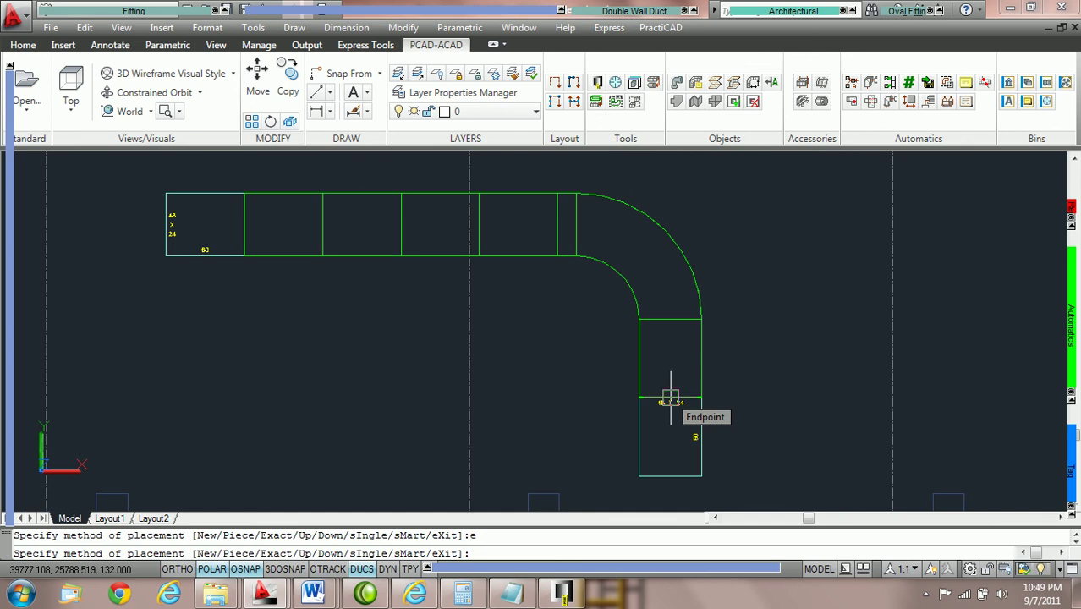
click(670, 398)
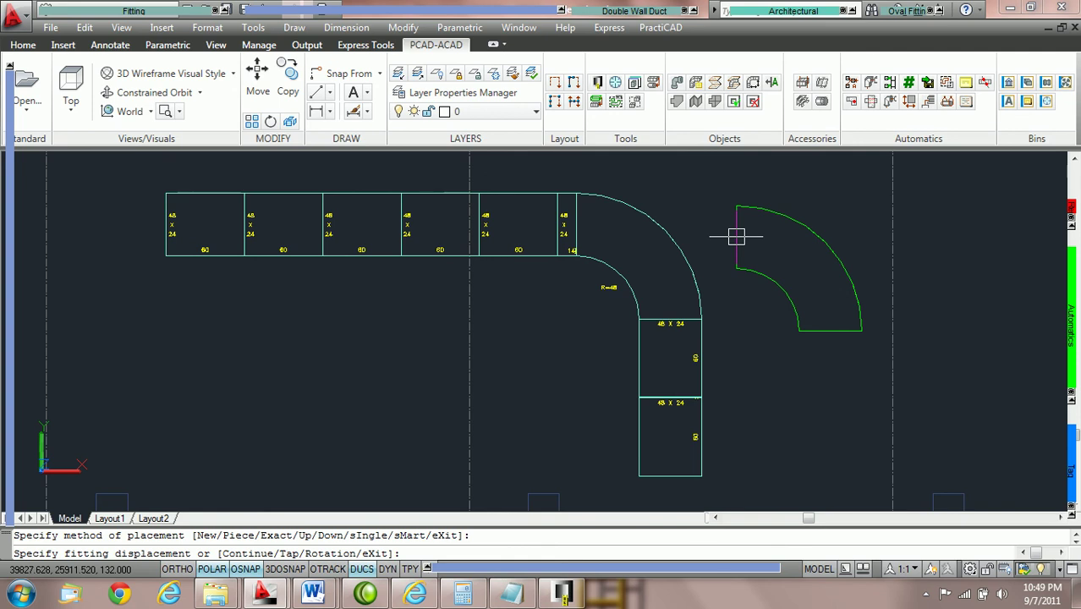
right_click(736, 237)
click(769, 263)
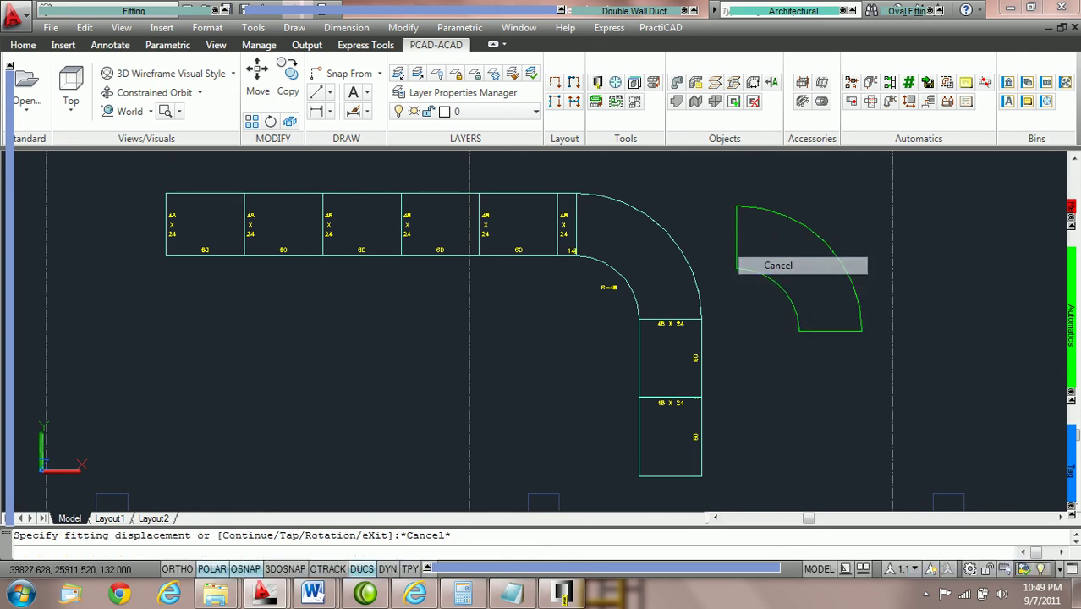